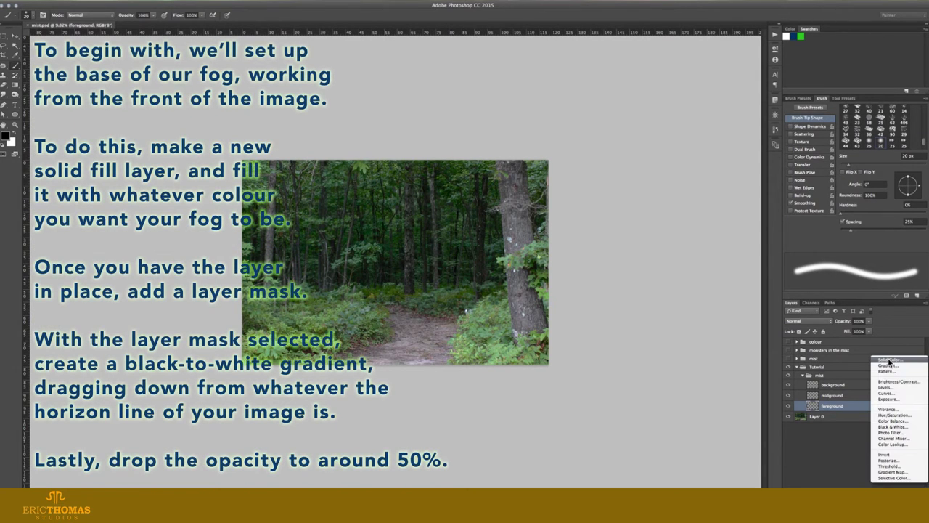
# - Add a white Solid Color fog layer set to 50% opacity
pyautogui.click(890, 360)
pyautogui.click(87, 344)
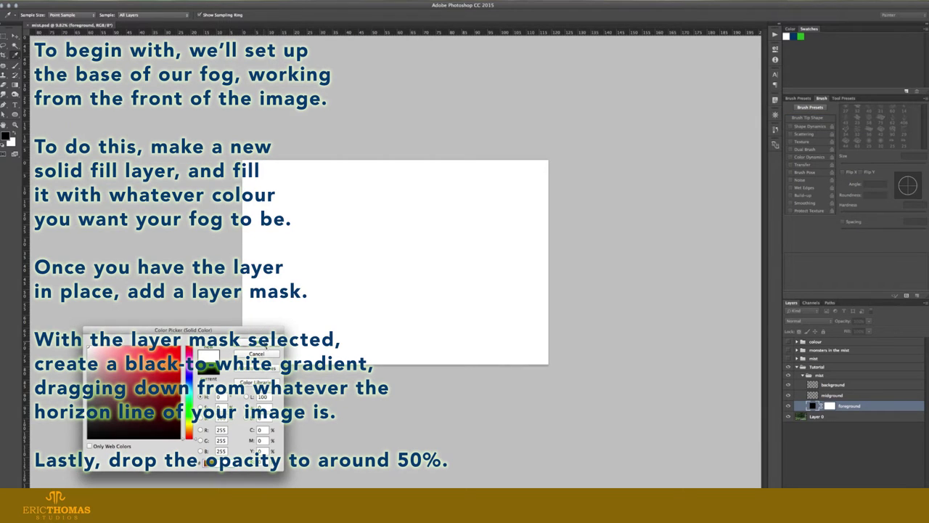
pyautogui.click(263, 346)
pyautogui.press('b')
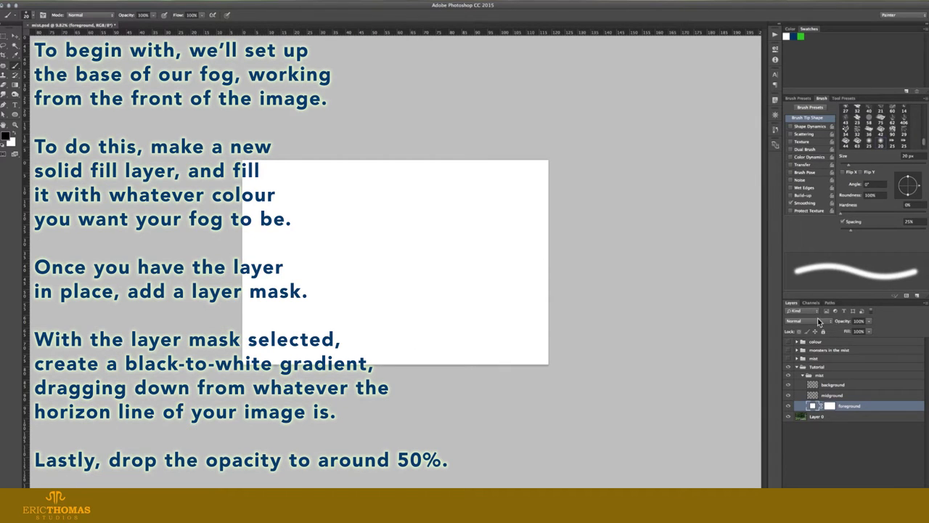
pyautogui.write('50')
pyautogui.press('Return')
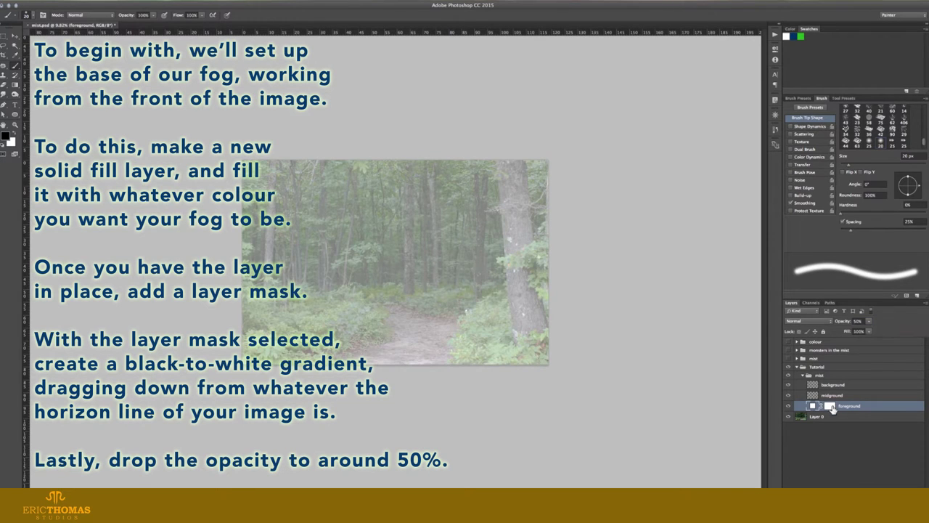
# - Fade the fog mask with a black-to-white gradient from the horizon, then duplicate the layer
pyautogui.click(830, 407)
pyautogui.click(17, 86)
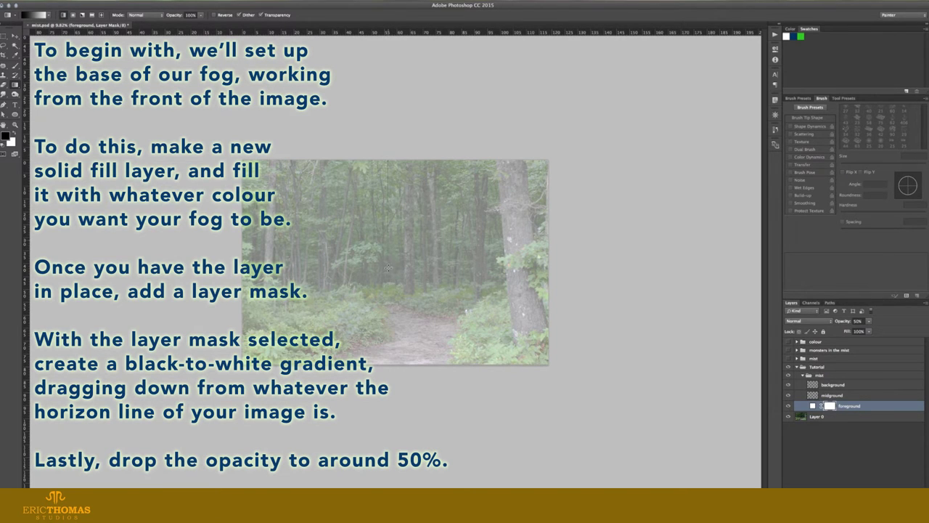
pyautogui.moveTo(391, 357); pyautogui.dragTo(391, 360)
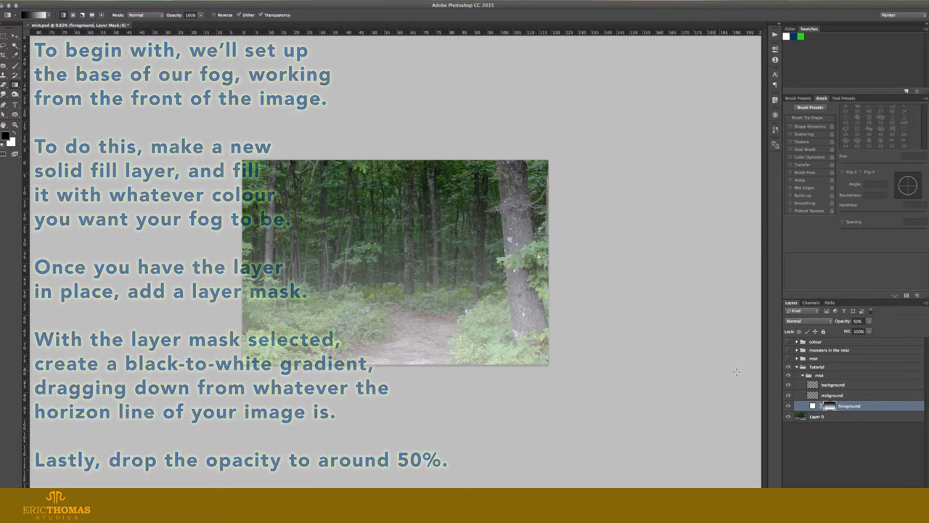
pyautogui.hotkey('ctrl', 'j')
# - Rename the fog copy 'midground' and stretch its top edge upward
pyautogui.doubleClick(849, 405)
pyautogui.write('midground')
pyautogui.press('Return')
pyautogui.hotkey('ctrl', 't')
pyautogui.moveTo(395, 160); pyautogui.dragTo(403, 15)
pyautogui.press('Return')
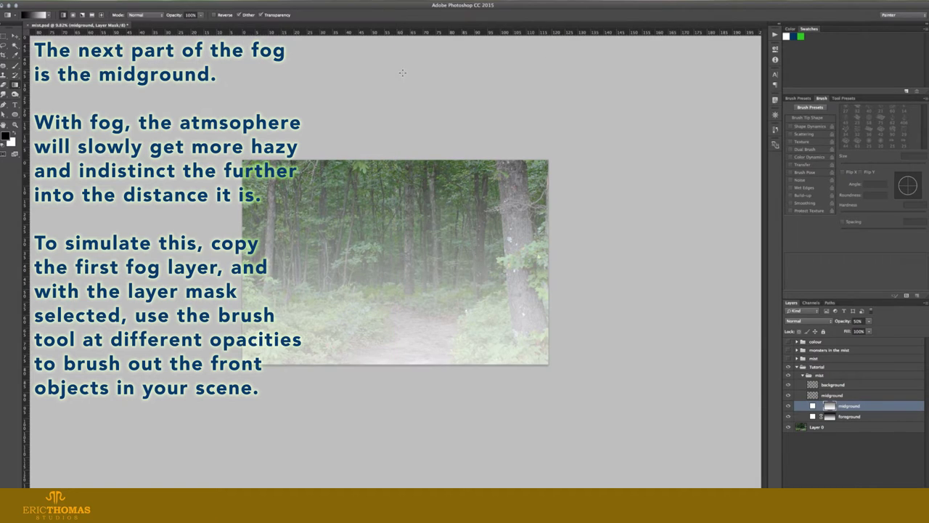
# - Brush the midground mask to clear fog from the front path, right tree and left-edge plants
pyautogui.click(14, 67)
pyautogui.moveTo(396, 359)
pyautogui.mouseDown()
pyautogui.moveTo(442, 358)
pyautogui.moveTo(487, 305)
pyautogui.moveTo(531, 332)
pyautogui.moveTo(517, 300)
pyautogui.mouseUp()
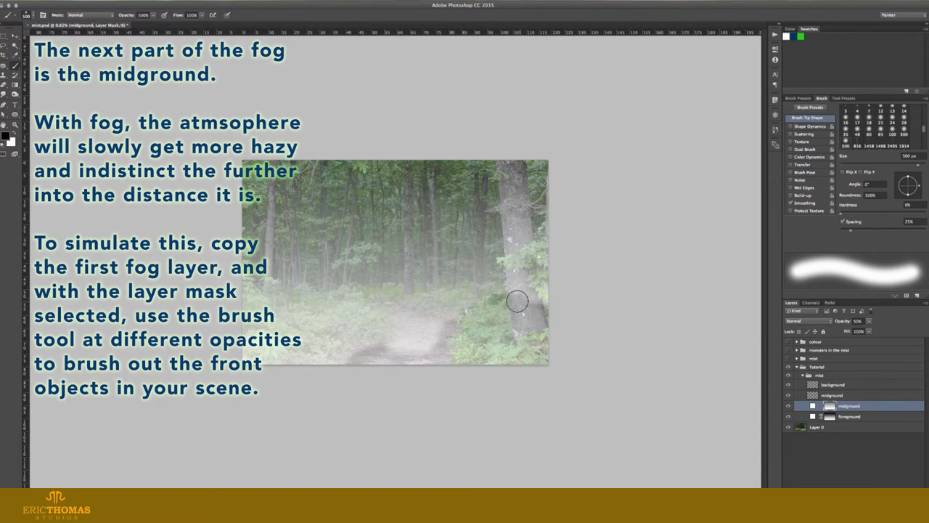
pyautogui.scroll(3, 543, 253)
pyautogui.scroll(2, 544, 250)
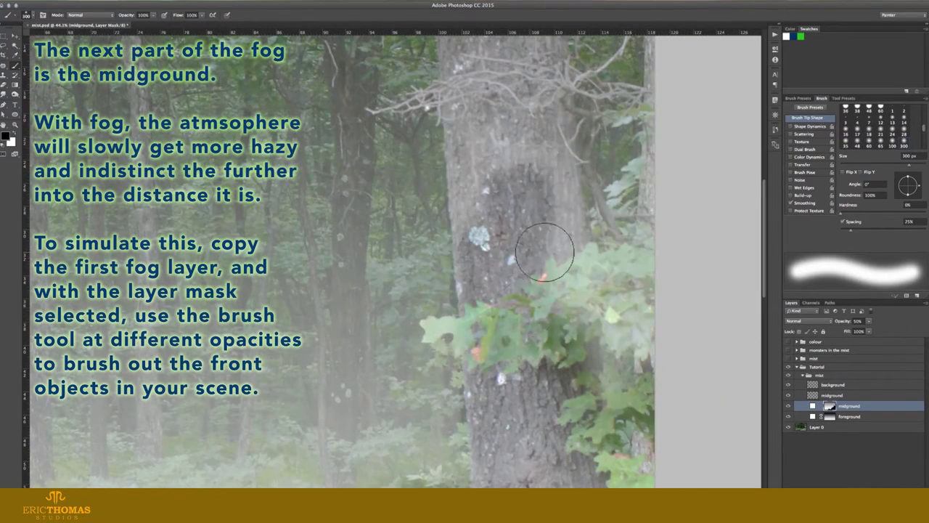
pyautogui.scroll(3, 476, 153)
pyautogui.scroll(3, 446, 109)
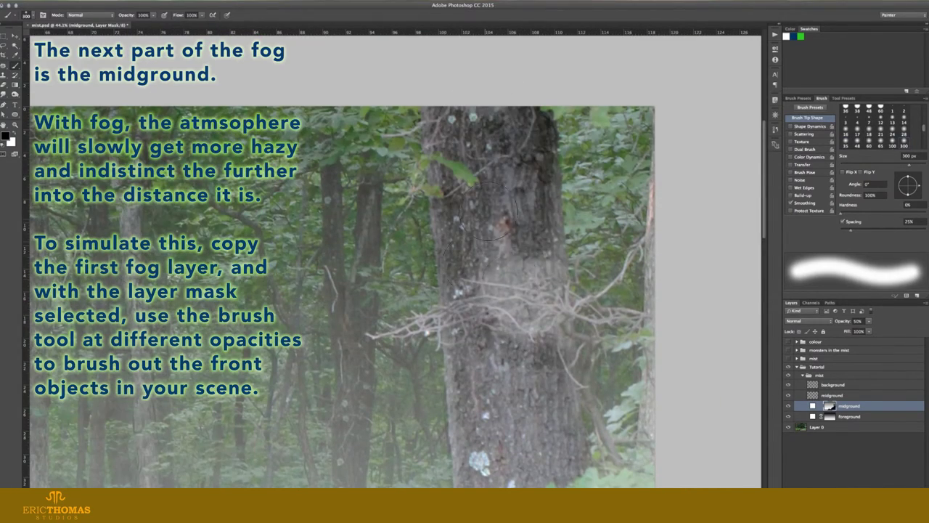
pyautogui.scroll(-3, 574, 414)
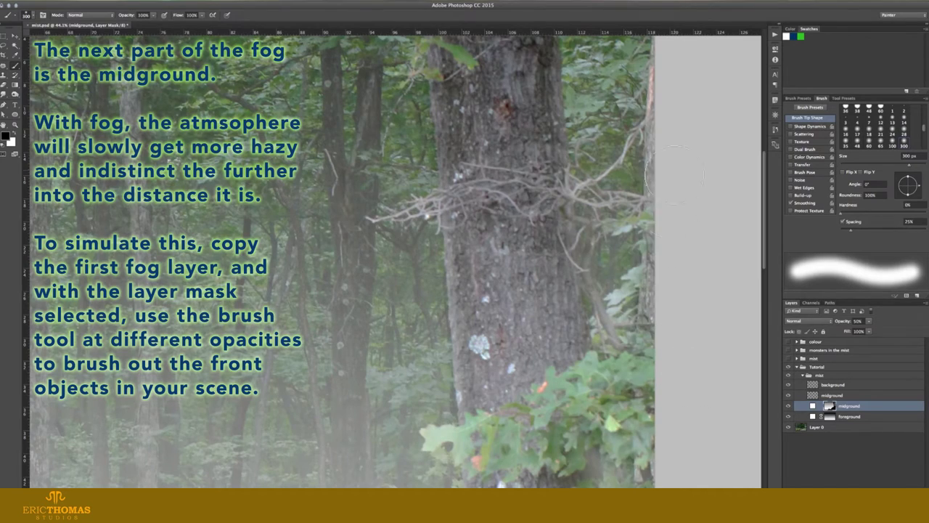
pyautogui.scroll(-4, 551, 218)
pyautogui.press('[')
pyautogui.press('[')
pyautogui.press('[')
pyautogui.press('[')
pyautogui.press('[')
pyautogui.press('[')
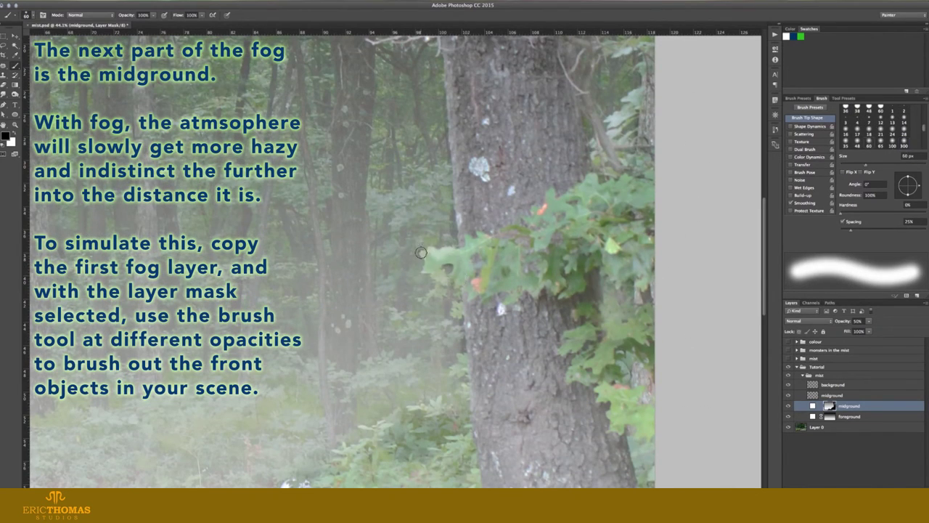
pyautogui.hotkey('ctrl', '0')
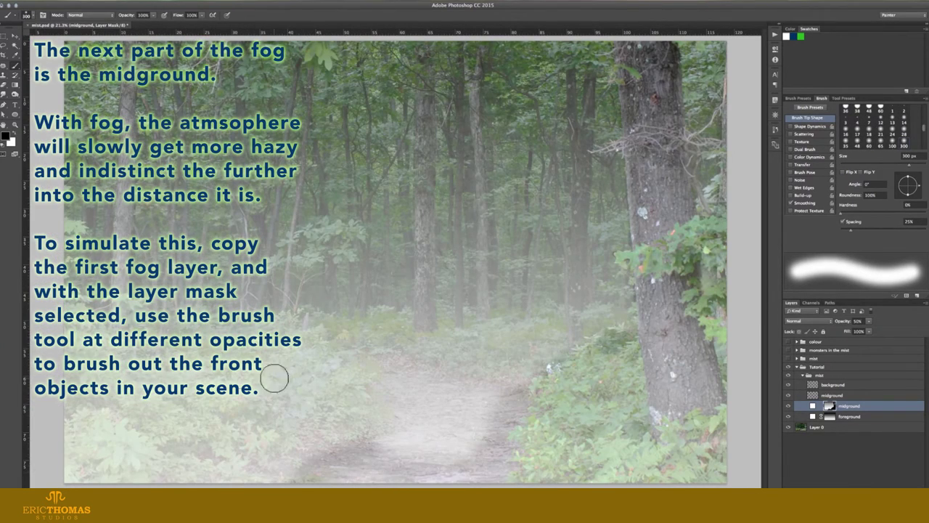
pyautogui.moveTo(77, 477)
pyautogui.mouseDown()
pyautogui.moveTo(293, 452)
pyautogui.moveTo(355, 394)
pyautogui.moveTo(220, 467)
pyautogui.moveTo(85, 333)
pyautogui.moveTo(97, 429)
pyautogui.moveTo(127, 384)
pyautogui.moveTo(313, 376)
pyautogui.moveTo(225, 371)
pyautogui.moveTo(160, 403)
pyautogui.moveTo(278, 391)
pyautogui.mouseUp()
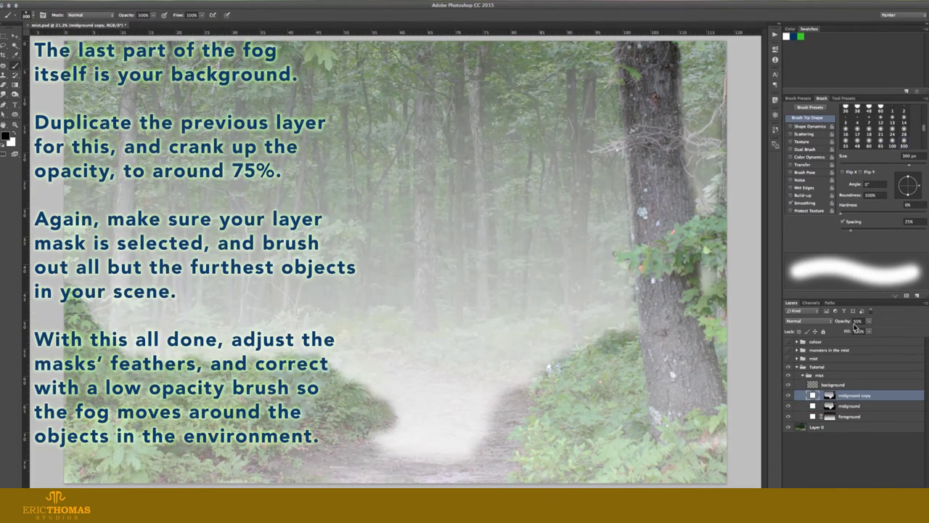
# - Make the copy a 75%-opacity background fog and brush it off the path and right tree
pyautogui.write('75')
pyautogui.press('Return')
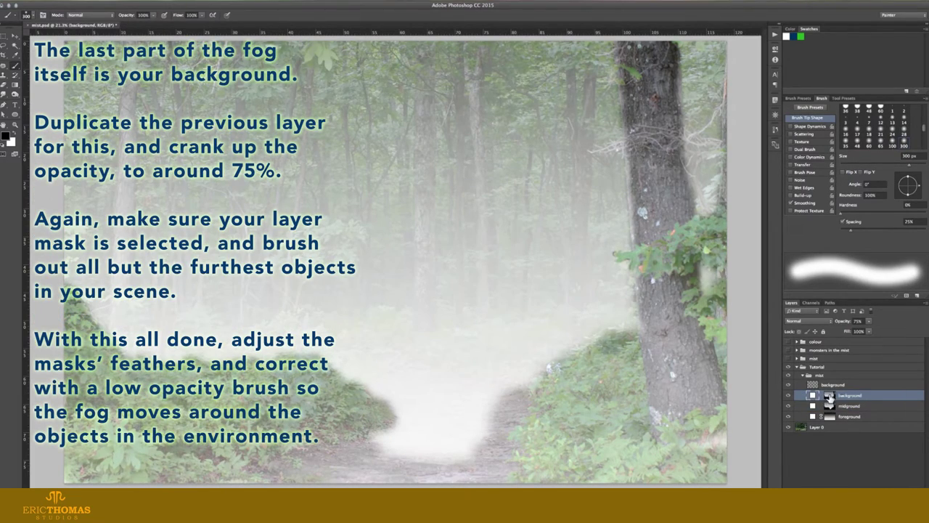
pyautogui.moveTo(842, 396); pyautogui.dragTo(834, 384)
pyautogui.press(']')
pyautogui.press(']')
pyautogui.press(']')
pyautogui.moveTo(332, 404)
pyautogui.mouseDown()
pyautogui.moveTo(421, 414)
pyautogui.moveTo(525, 400)
pyautogui.moveTo(506, 383)
pyautogui.moveTo(181, 348)
pyautogui.moveTo(80, 297)
pyautogui.moveTo(94, 240)
pyautogui.moveTo(93, 80)
pyautogui.moveTo(124, 188)
pyautogui.moveTo(116, 305)
pyautogui.mouseUp()
pyautogui.moveTo(664, 314)
pyautogui.mouseDown()
pyautogui.moveTo(643, 239)
pyautogui.moveTo(612, 301)
pyautogui.moveTo(485, 361)
pyautogui.moveTo(404, 338)
pyautogui.moveTo(423, 315)
pyautogui.moveTo(424, 75)
pyautogui.moveTo(472, 46)
pyautogui.mouseUp()
# - Clear background fog along the top of the image and the right tree column
pyautogui.press('[')
pyautogui.press('[')
pyautogui.press('[')
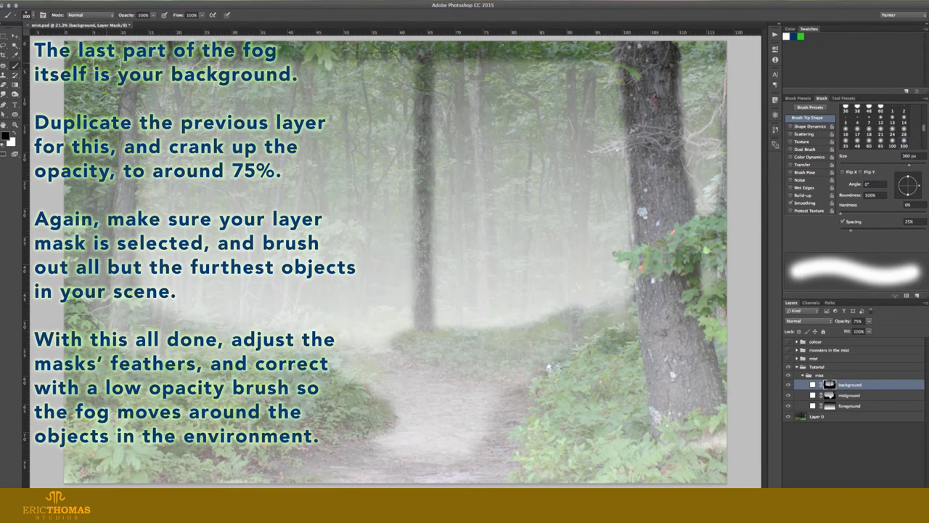
pyautogui.press(']')
pyautogui.press(']')
pyautogui.press(']')
pyautogui.moveTo(109, 80)
pyautogui.mouseDown()
pyautogui.moveTo(715, 76)
pyautogui.moveTo(719, 211)
pyautogui.mouseUp()
pyautogui.moveTo(591, 312); pyautogui.dragTo(588, 94)
pyautogui.press('[')
pyautogui.press('[')
pyautogui.press('[')
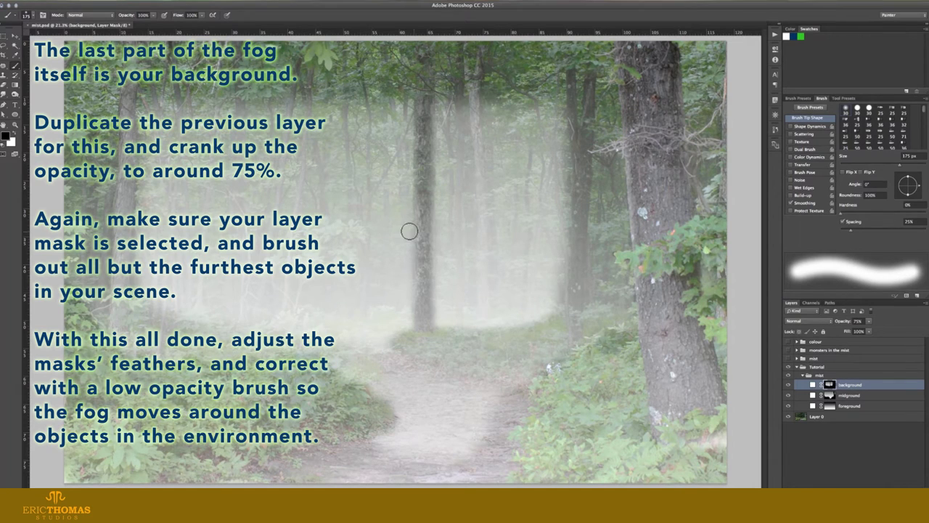
# - Feather the background and midground fog masks in Properties
pyautogui.doubleClick(830, 386)
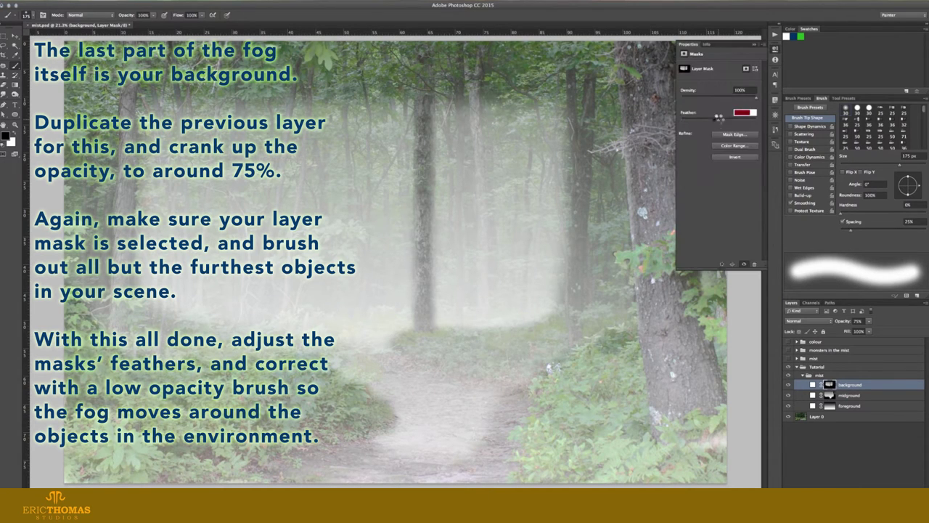
pyautogui.hotkey('alt', '[')
pyautogui.hotkey('alt', '[')
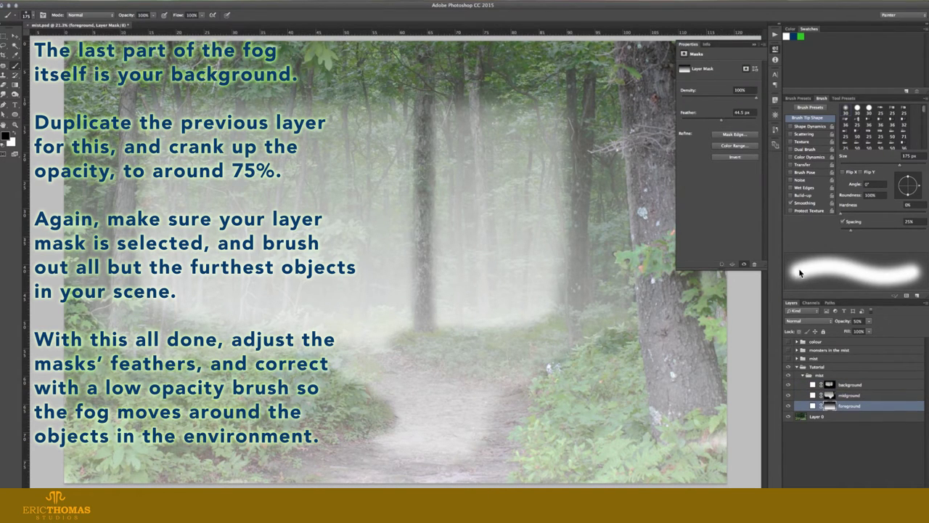
pyautogui.click(776, 50)
# - Add a new empty layer named 'mist'
pyautogui.hotkey('ctrl', 'shift', 'alt', 'n')
pyautogui.doubleClick(845, 385)
pyautogui.press('Return')
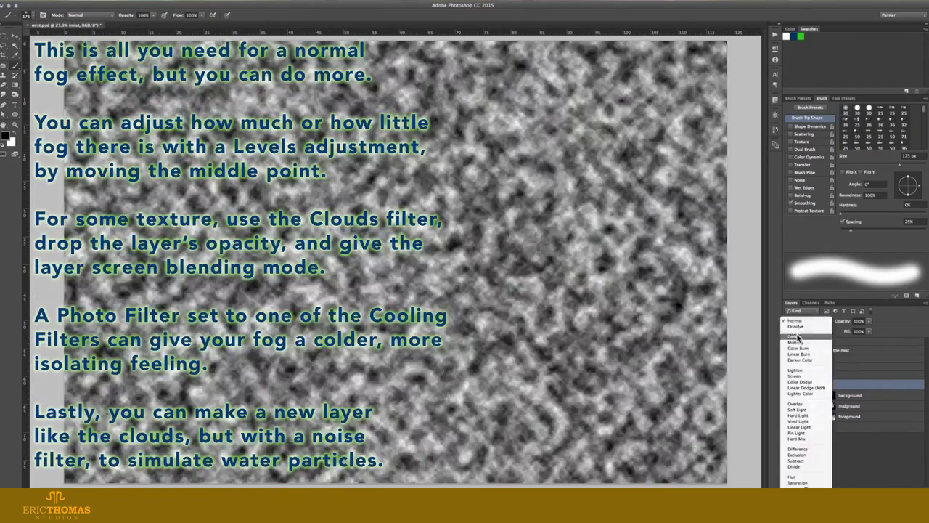
# - Render clouds into the mist layer at 24% opacity and set a 20%-opacity brush for fog masks
pyautogui.click(798, 383)
pyautogui.moveTo(842, 321); pyautogui.dragTo(844, 325)
pyautogui.hotkey('alt', '[')
pyautogui.press('x')
pyautogui.press('2')
pyautogui.hotkey('alt', '[')
pyautogui.press('0')
pyautogui.press(']')
pyautogui.press(']')
pyautogui.press(']')
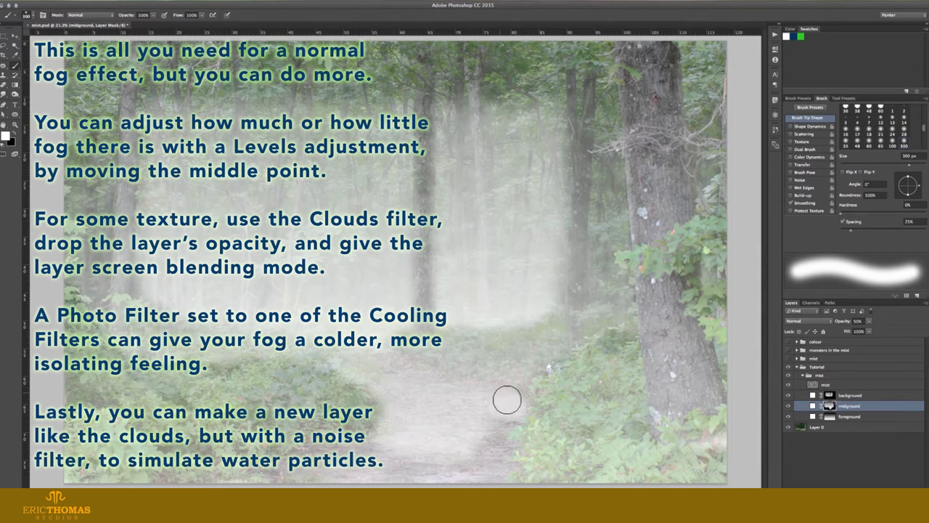
pyautogui.hotkey('alt', ']')
pyautogui.press('x')
pyautogui.press('2')
pyautogui.press('[')
pyautogui.press('[')
pyautogui.press('[')
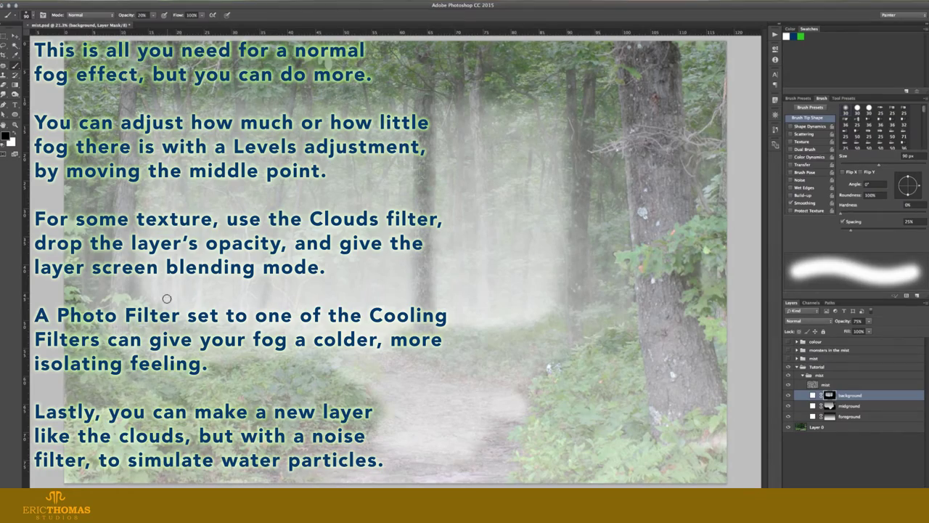
# - Add a Levels layer with brightened midpoint, a Vibrance layer and a cooling Photo Filter
pyautogui.click(853, 482)
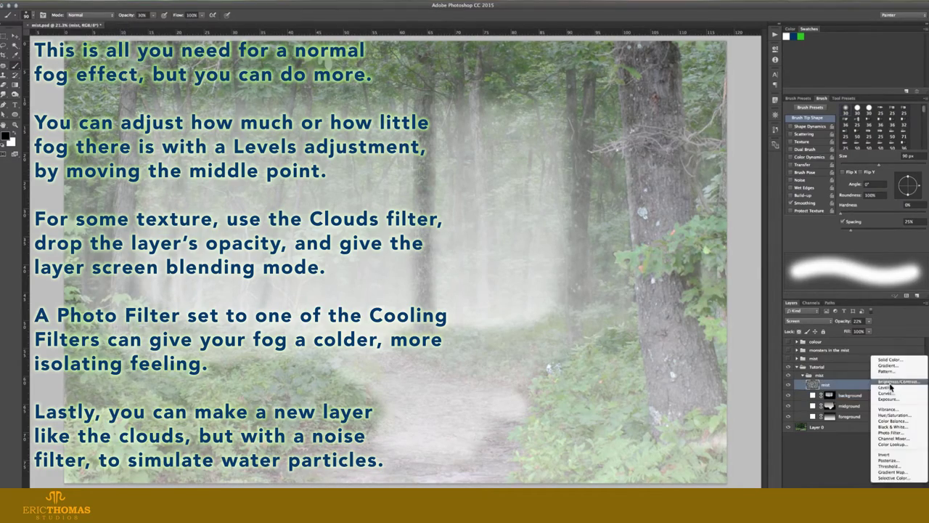
pyautogui.click(871, 385)
pyautogui.moveTo(724, 122); pyautogui.dragTo(715, 122)
pyautogui.click(853, 482)
pyautogui.click(871, 410)
pyautogui.click(853, 482)
pyautogui.click(871, 442)
# - Adjust the Photo Filter opacity, thin the background fog mid-left, and darken with a Curves pull
pyautogui.click(842, 325)
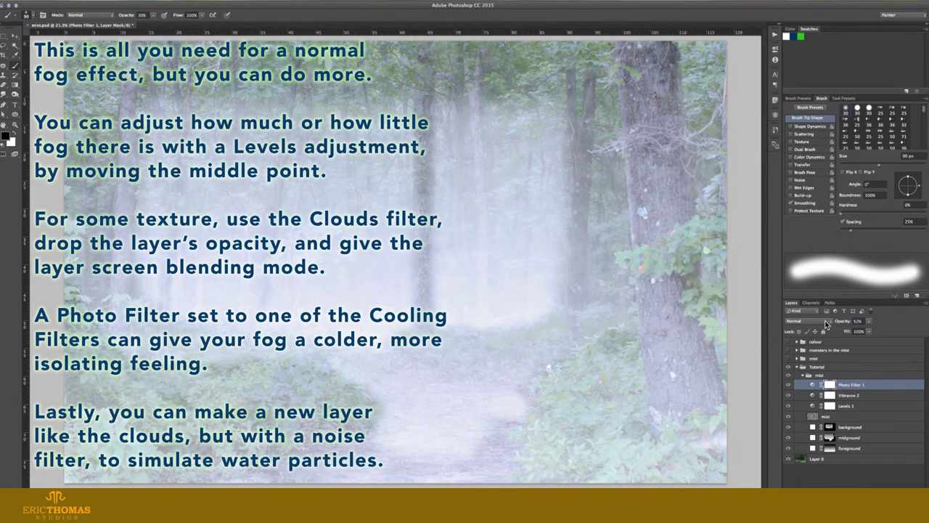
pyautogui.click(829, 427)
pyautogui.moveTo(529, 321)
pyautogui.mouseDown()
pyautogui.moveTo(465, 218)
pyautogui.moveTo(217, 182)
pyautogui.moveTo(221, 268)
pyautogui.mouseUp()
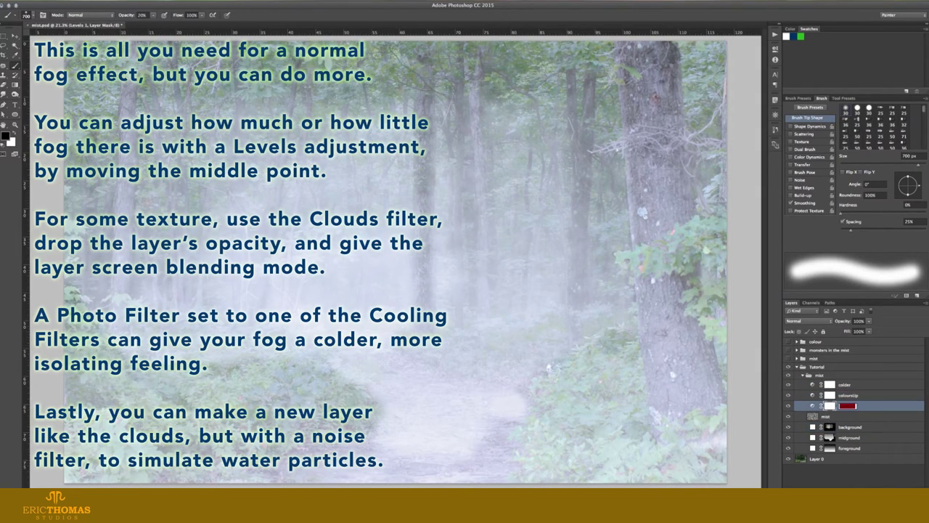
pyautogui.moveTo(732, 107); pyautogui.dragTo(734, 115)
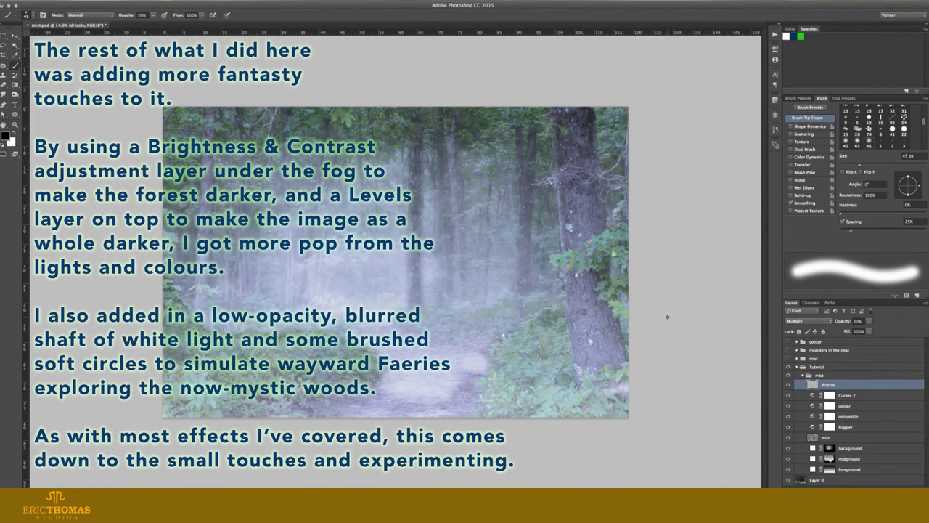
# - Add a Gaussian-blurred white light shaft in Overlay mode and lower brightness to darken the forest
pyautogui.hotkey('ctrl', 'shift', 'alt', 'n')
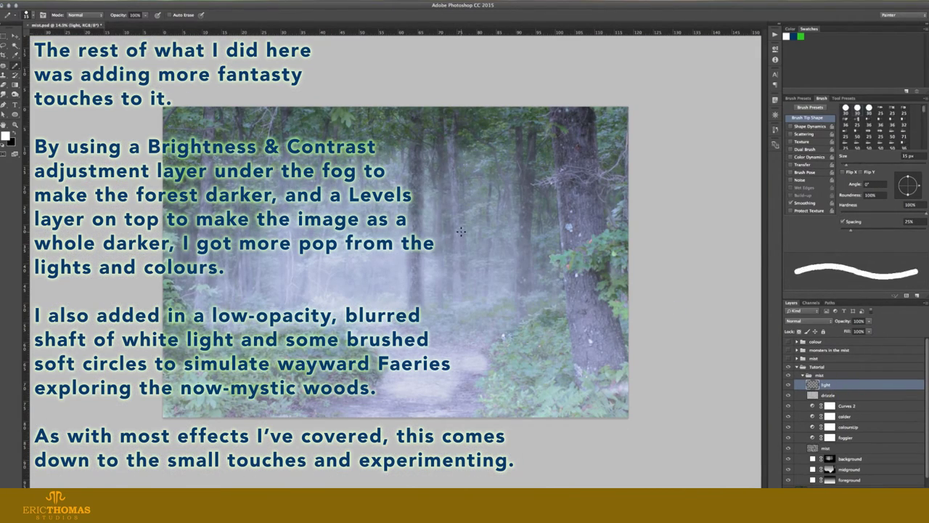
pyautogui.keyDown('shift'); pyautogui.click(417, 334); pyautogui.keyUp('shift')
pyautogui.moveTo(376, 155); pyautogui.dragTo(371, 319)
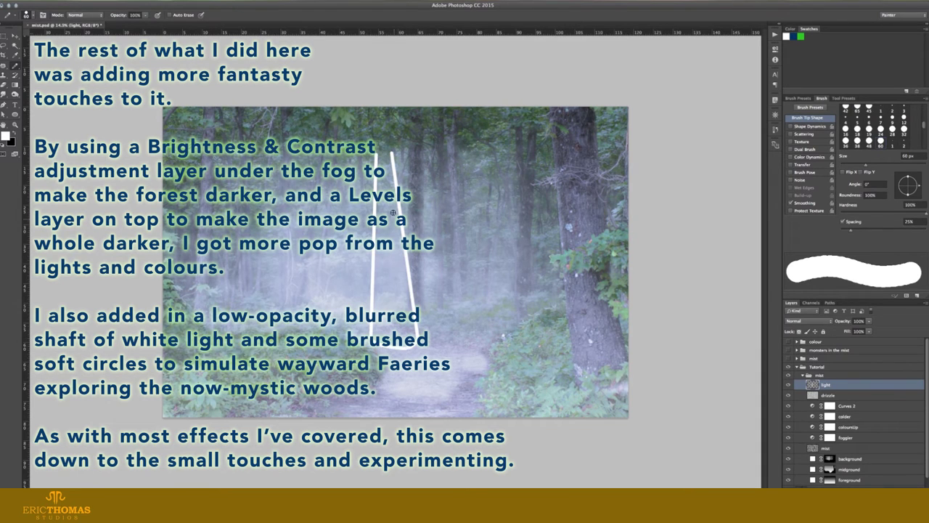
pyautogui.click(312, 102)
pyautogui.click(807, 229)
pyautogui.click(802, 321)
pyautogui.click(813, 407)
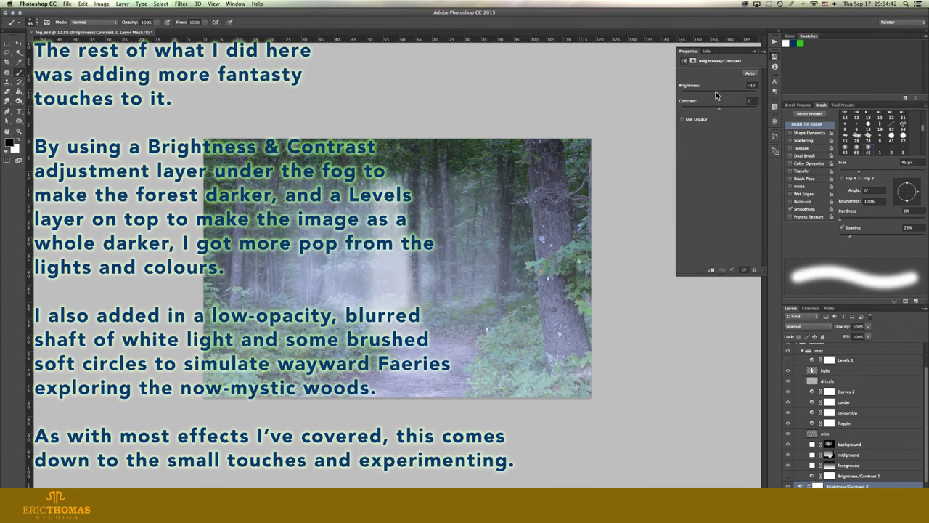
pyautogui.moveTo(716, 91); pyautogui.dragTo(698, 95)
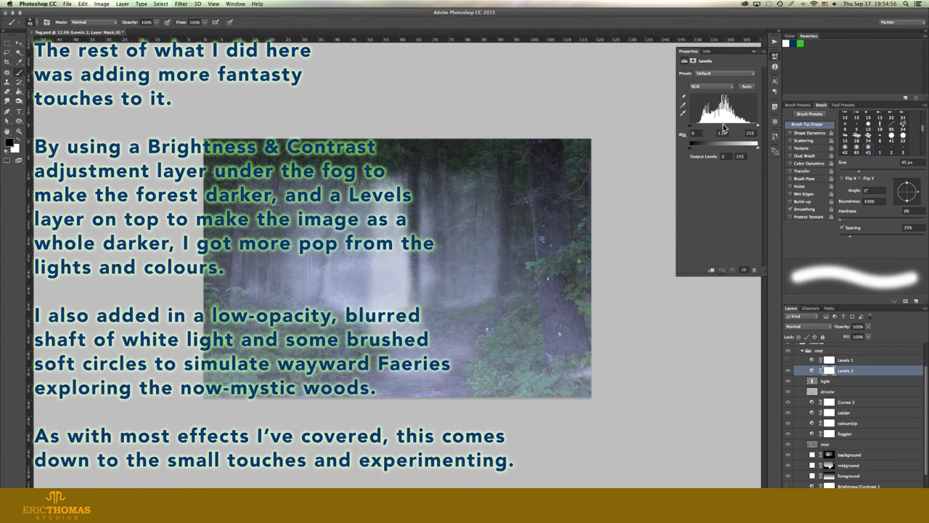